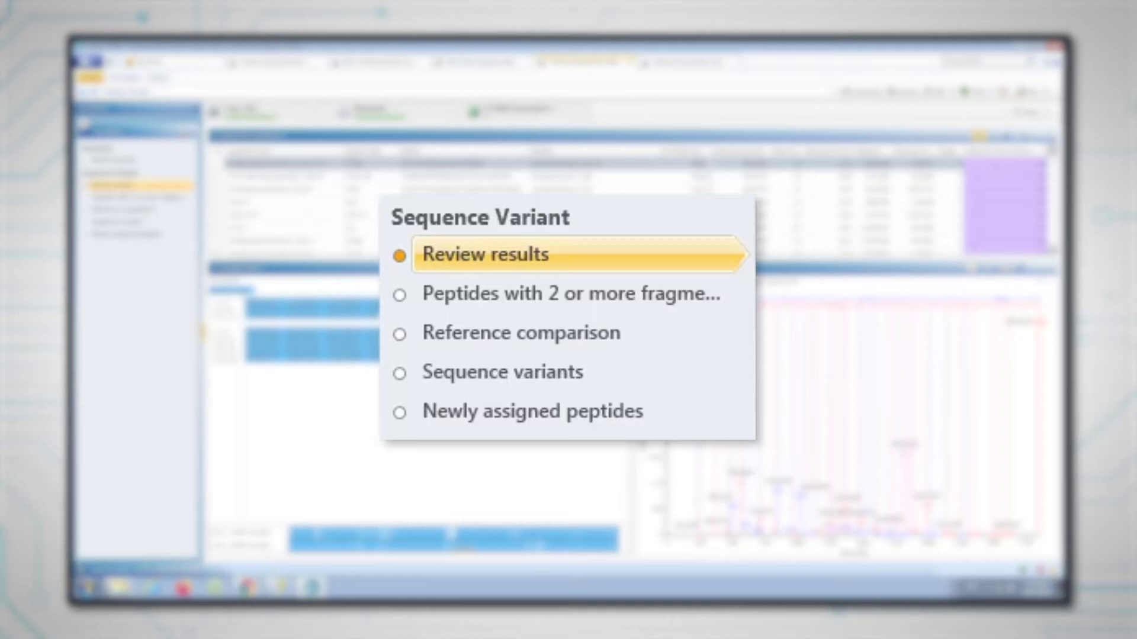
Step: Expand the Biosimilar sample selector to list all nine injections in the batch
mouse_move(172, 237)
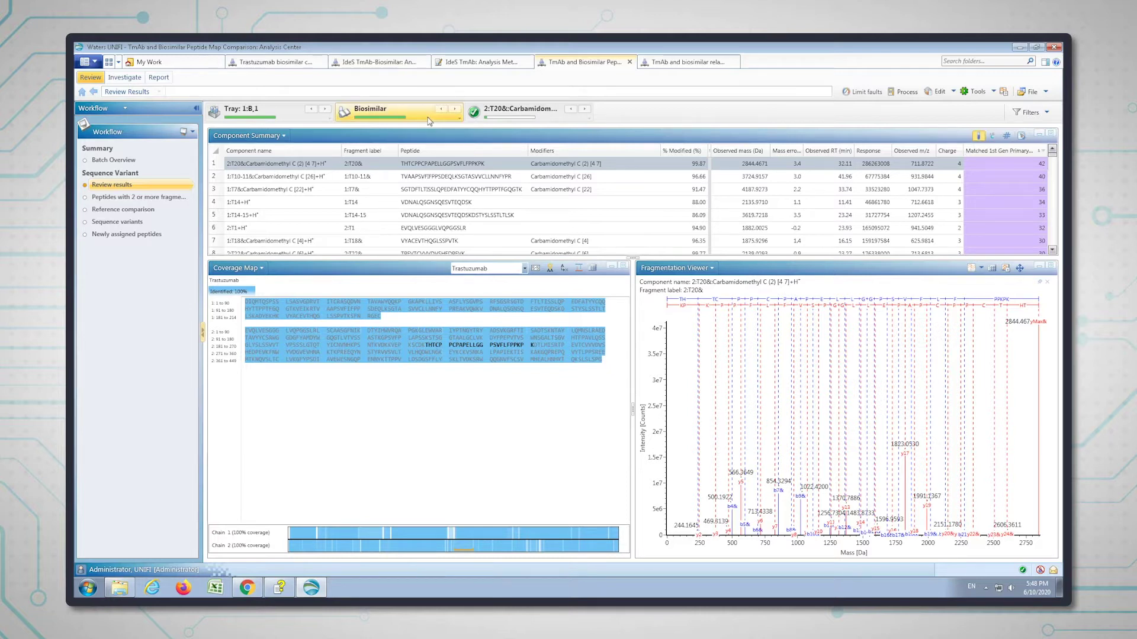
mouse_move(429, 122)
mouse_move(441, 159)
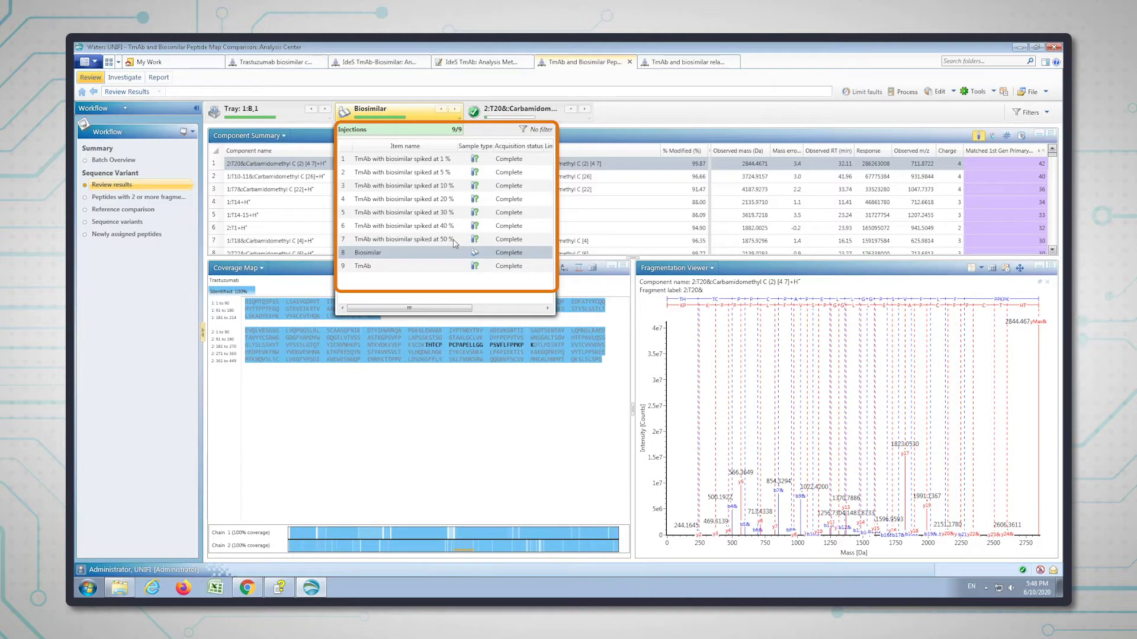
Step: Switch results to the TmAb injection and display fragment spectra for 1:T14 and 2:T1
click(452, 271)
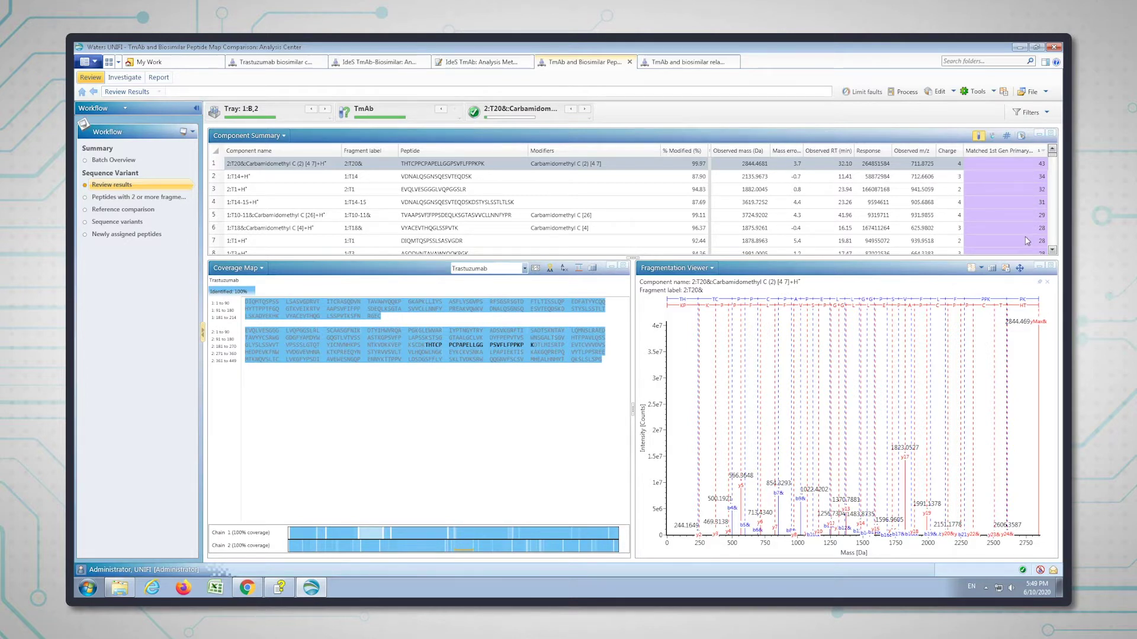
click(1015, 176)
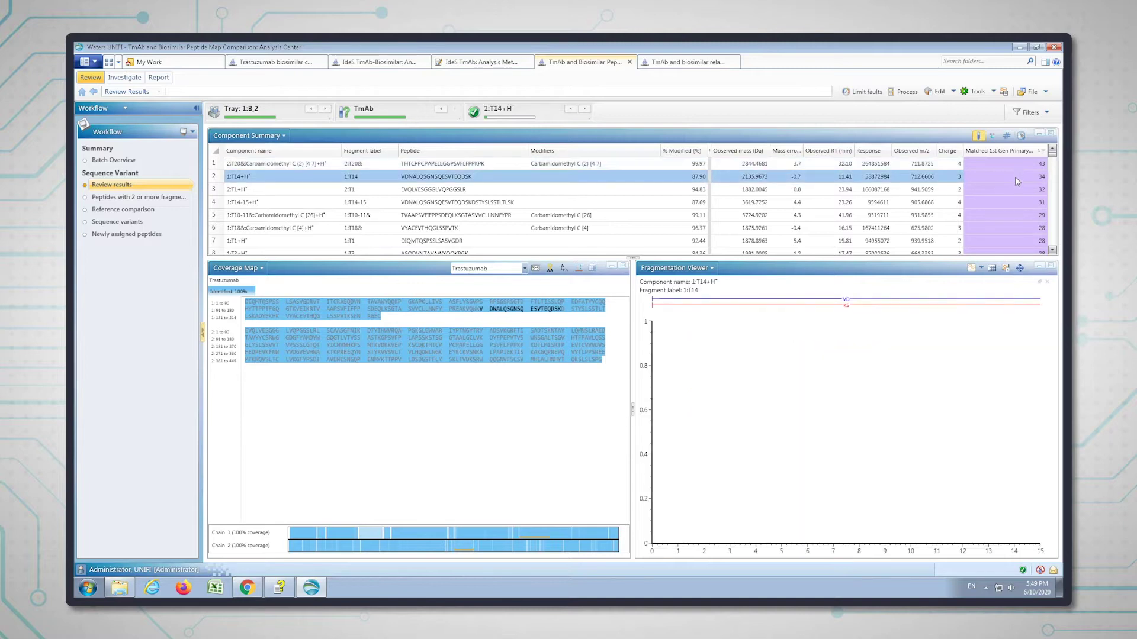
click(1019, 189)
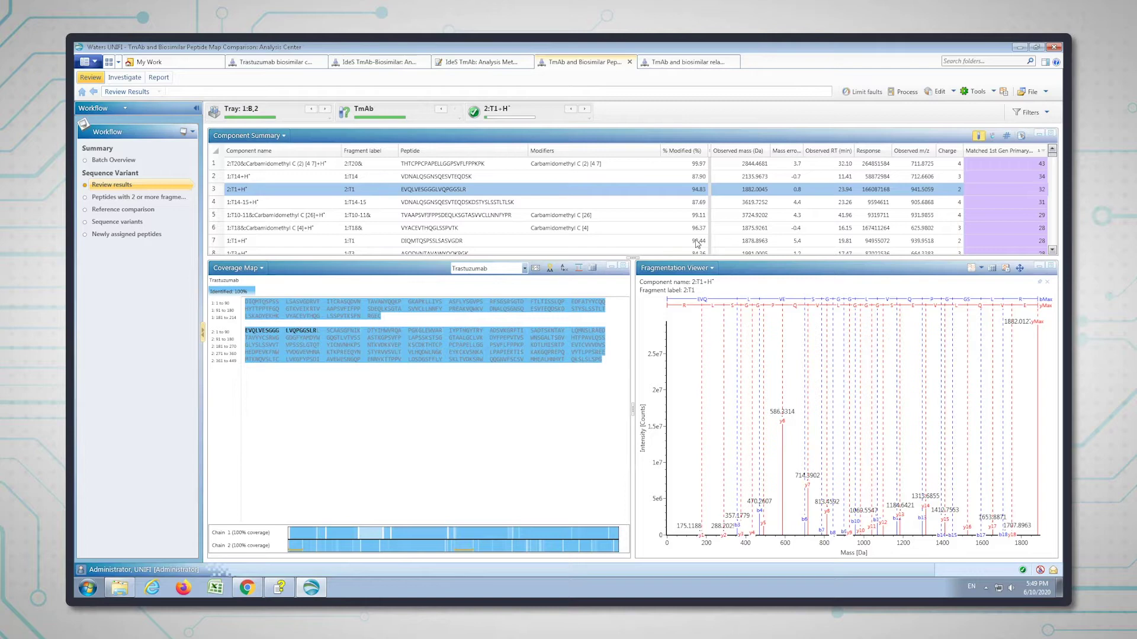
Step: Filter the TmAb results to peptides with two or more fragment ions
click(166, 202)
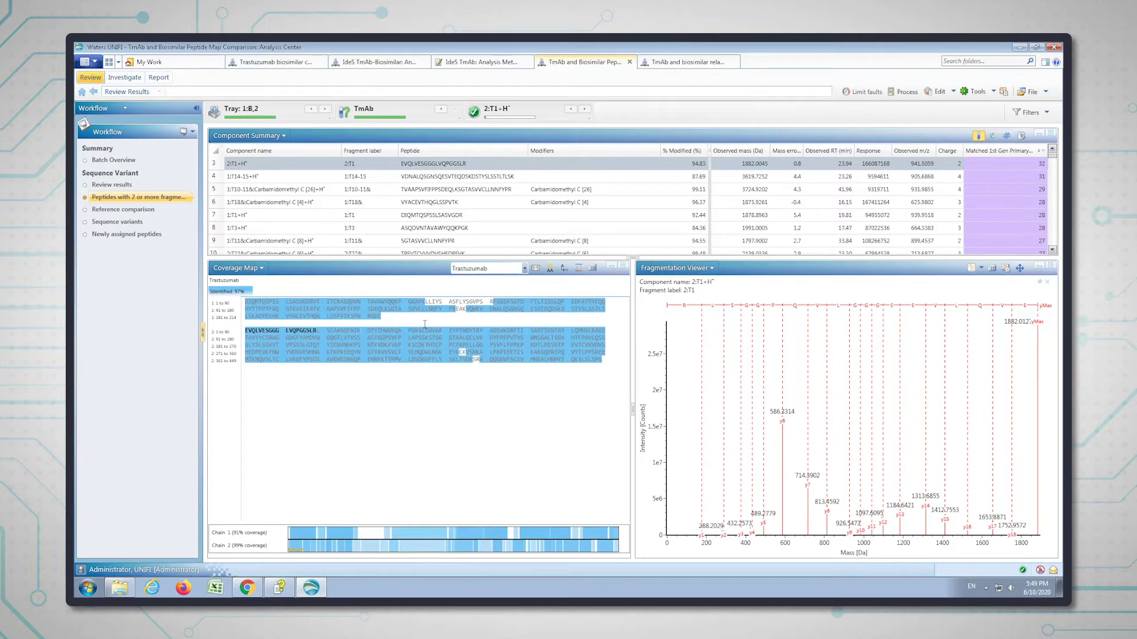
Step: Show the fragment-filtered results for the Biosimilar injection (row 8)
mouse_move(415, 121)
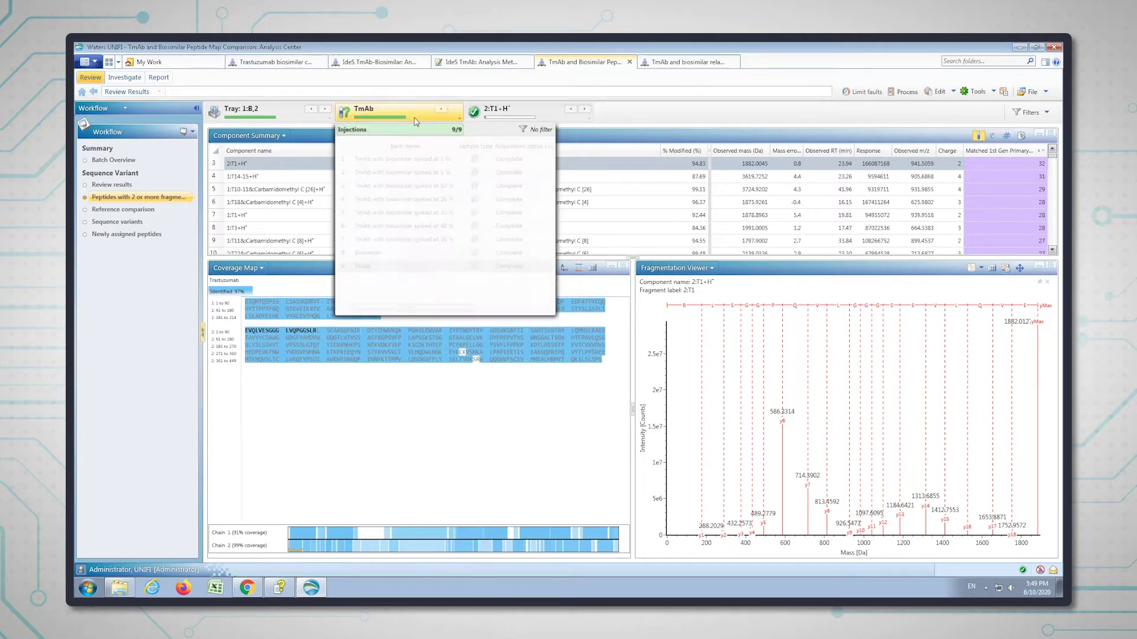
click(384, 253)
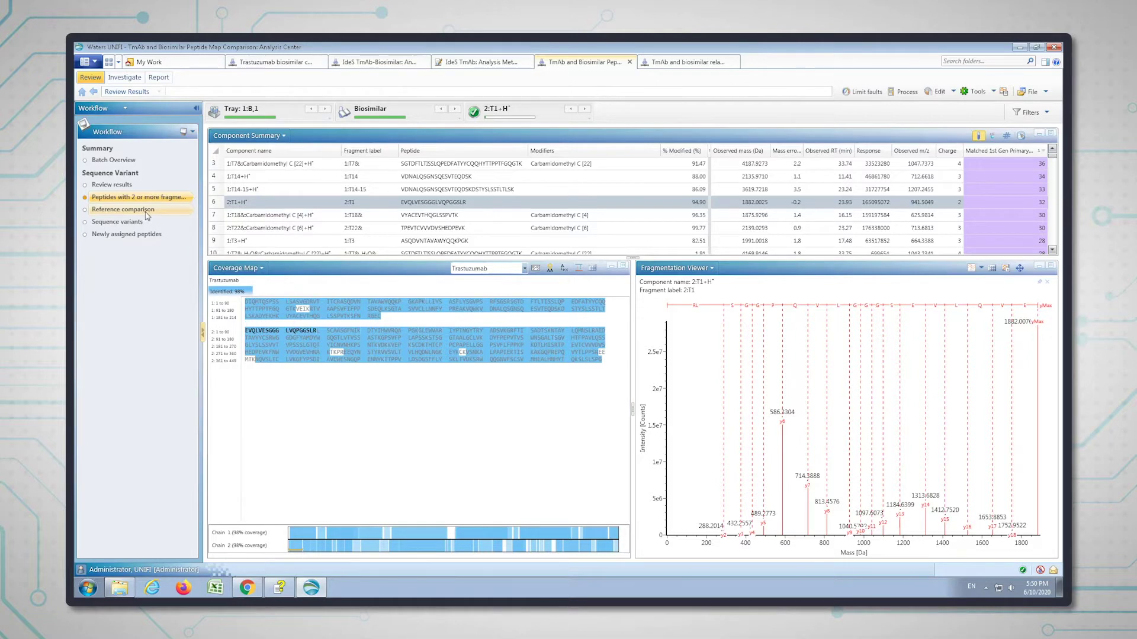
Step: Show the Reference comparison mirror chromatogram zoomed to 3–12.7 minutes
click(148, 212)
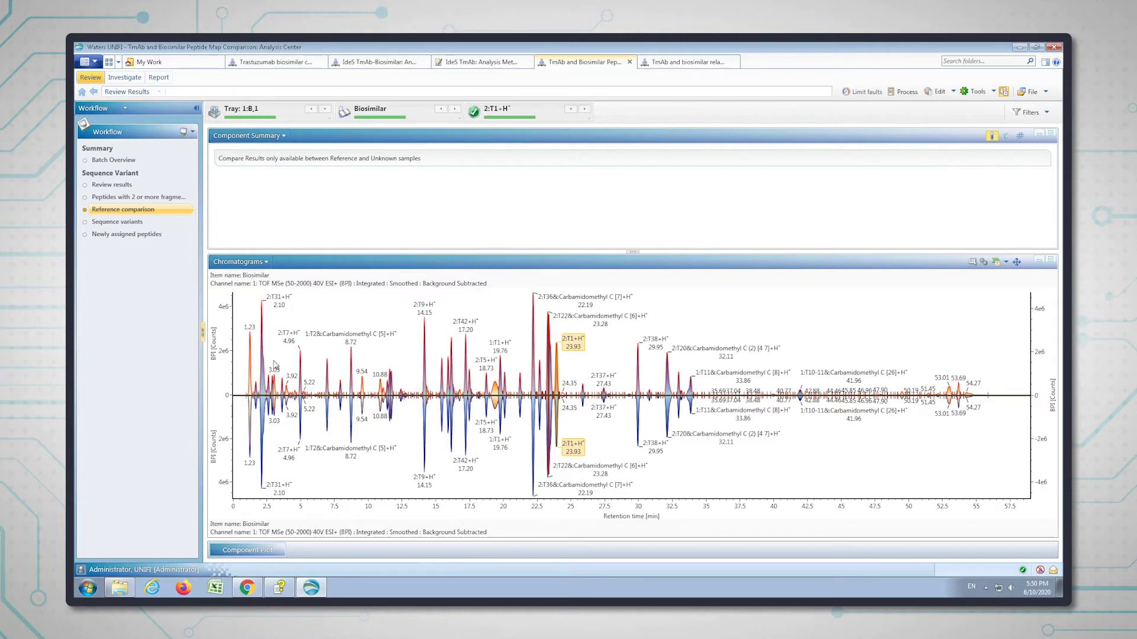
drag(274, 365, 405, 364)
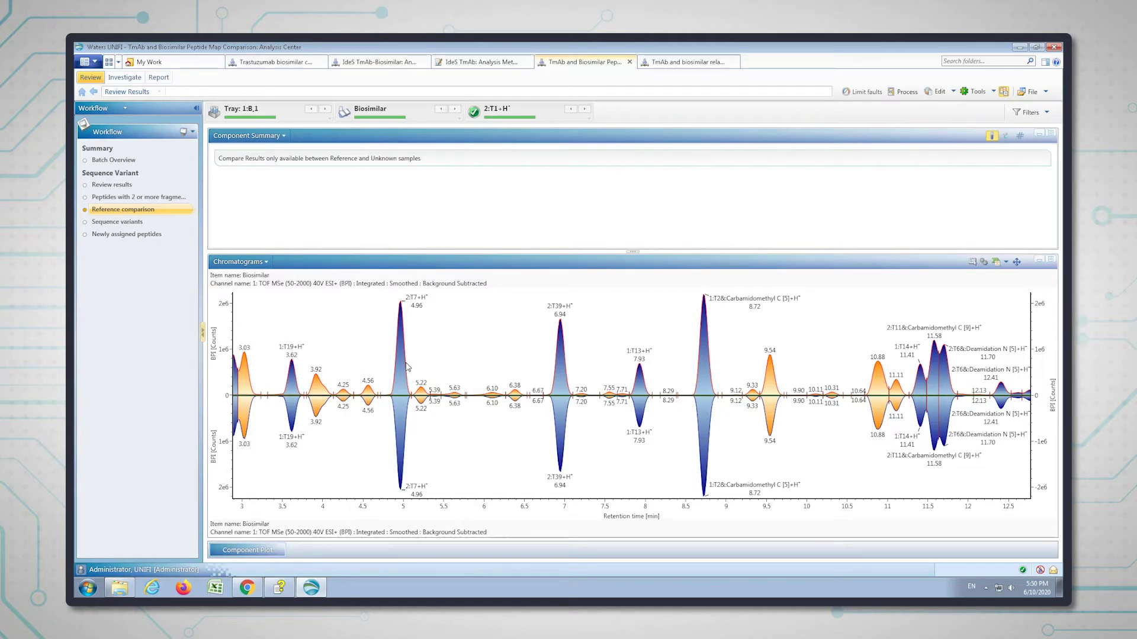
Step: Compare against TmAb for common peptides, then display the Sequence variants results
click(425, 118)
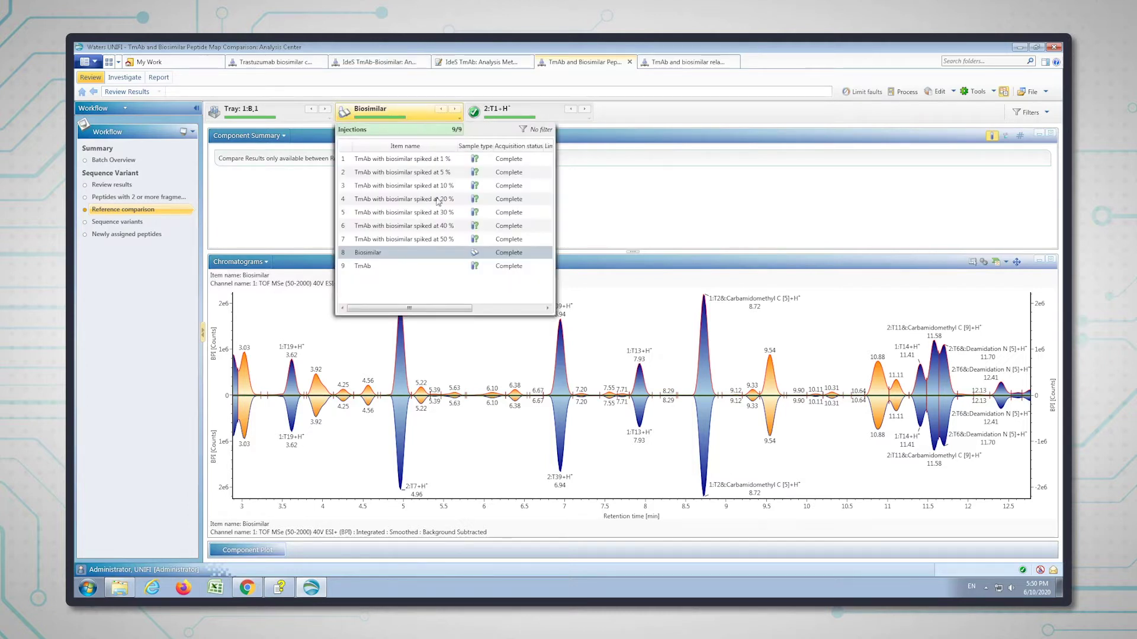
click(462, 268)
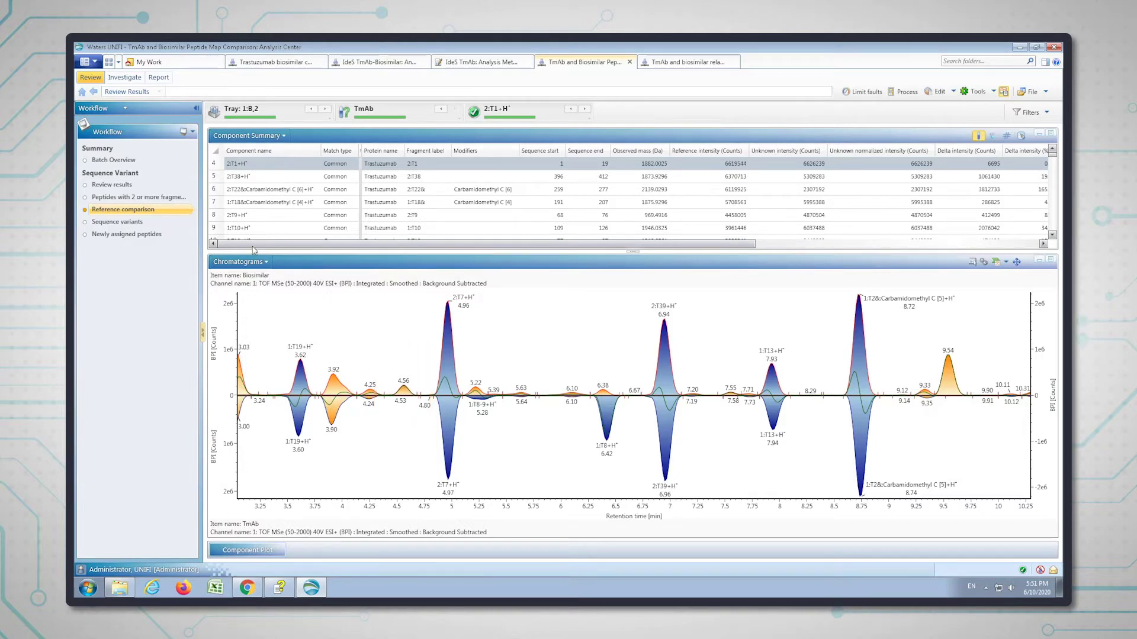
click(148, 224)
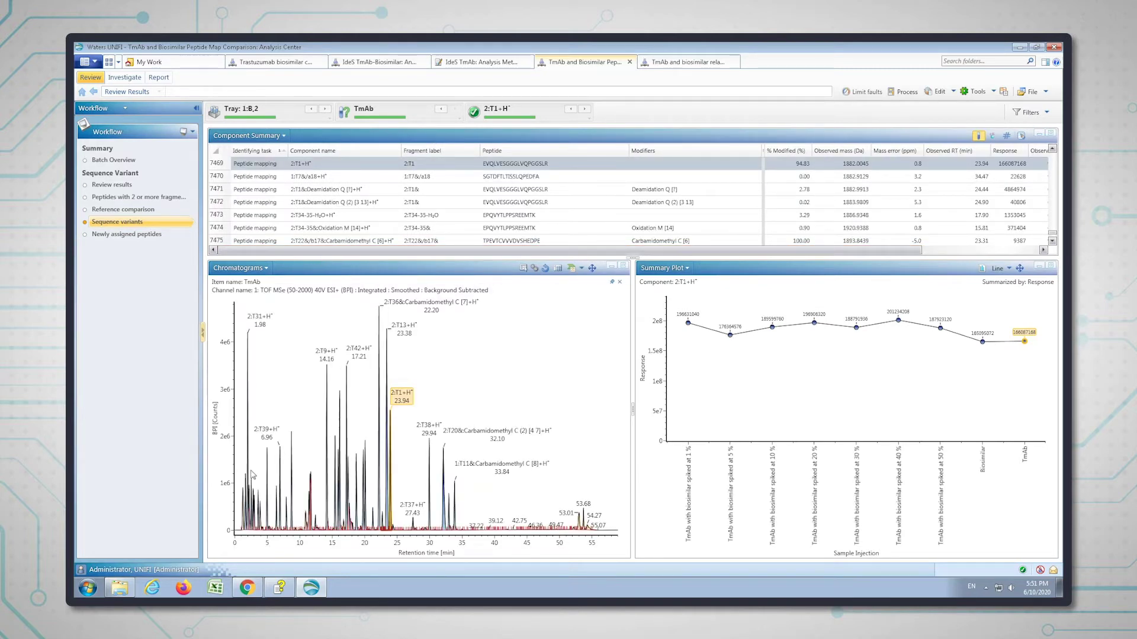
Step: Zoom the TmAb chromatogram to the roughly 3.5–10 minute peaks and bring up Injections
drag(251, 471, 337, 477)
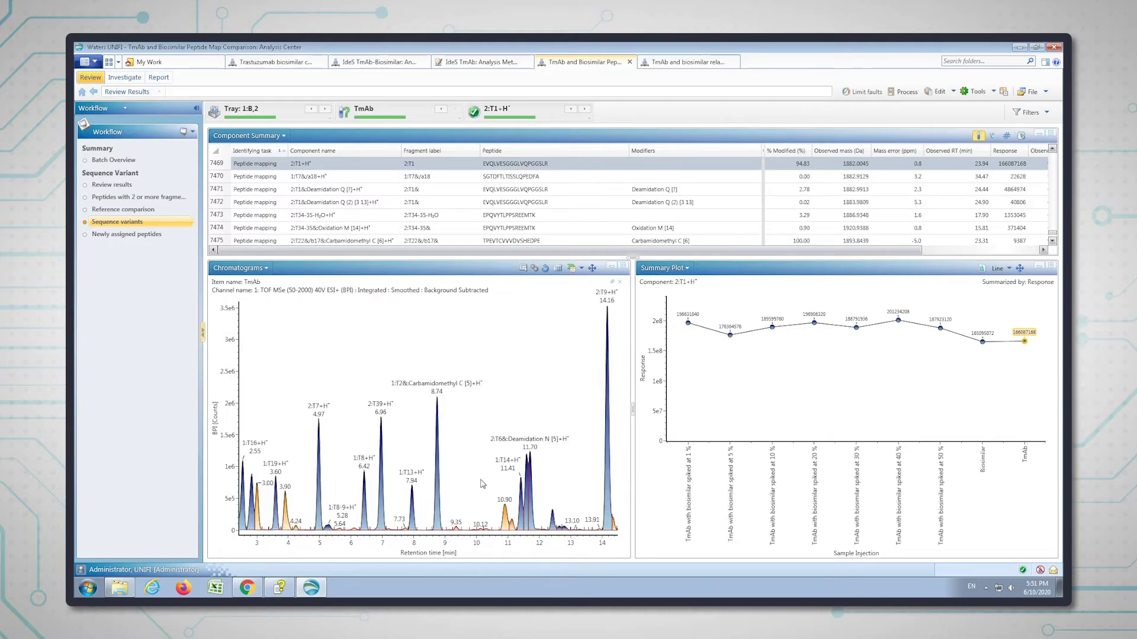
drag(480, 510, 269, 509)
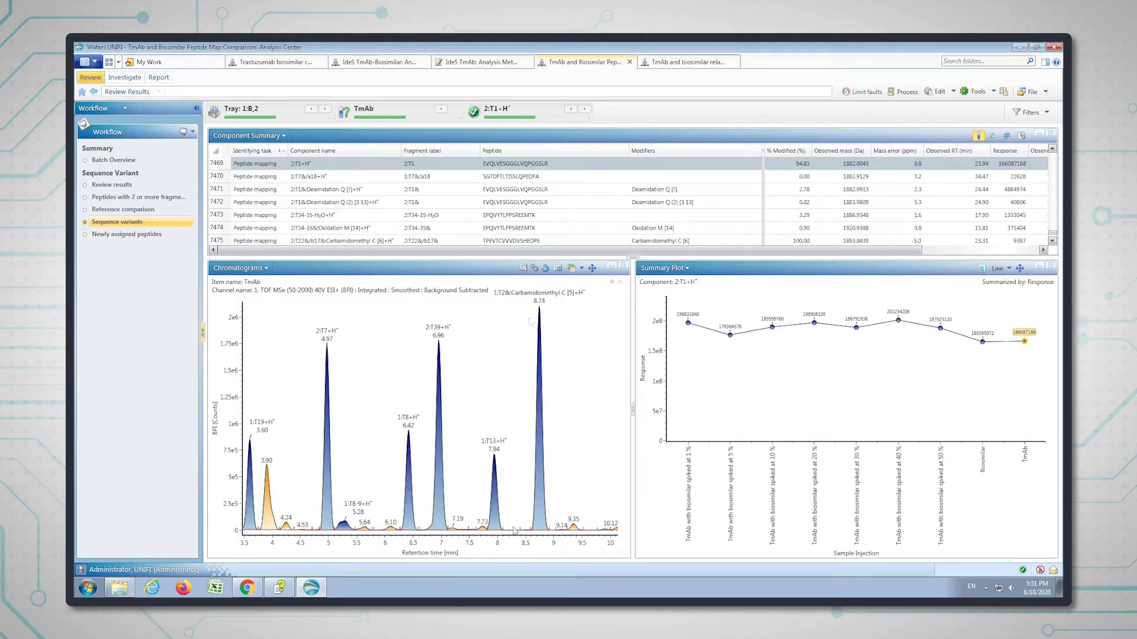
click(420, 112)
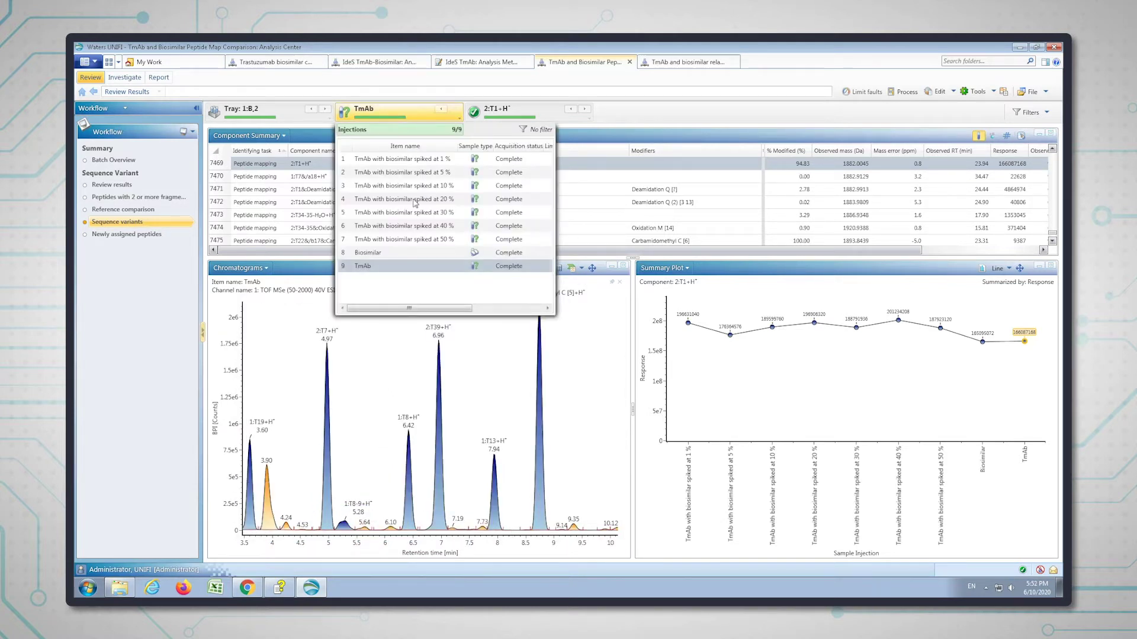
Step: Switch to the Biosimilar injection and select its unique 9.54-minute peak, candidate mass 502.3240
click(398, 252)
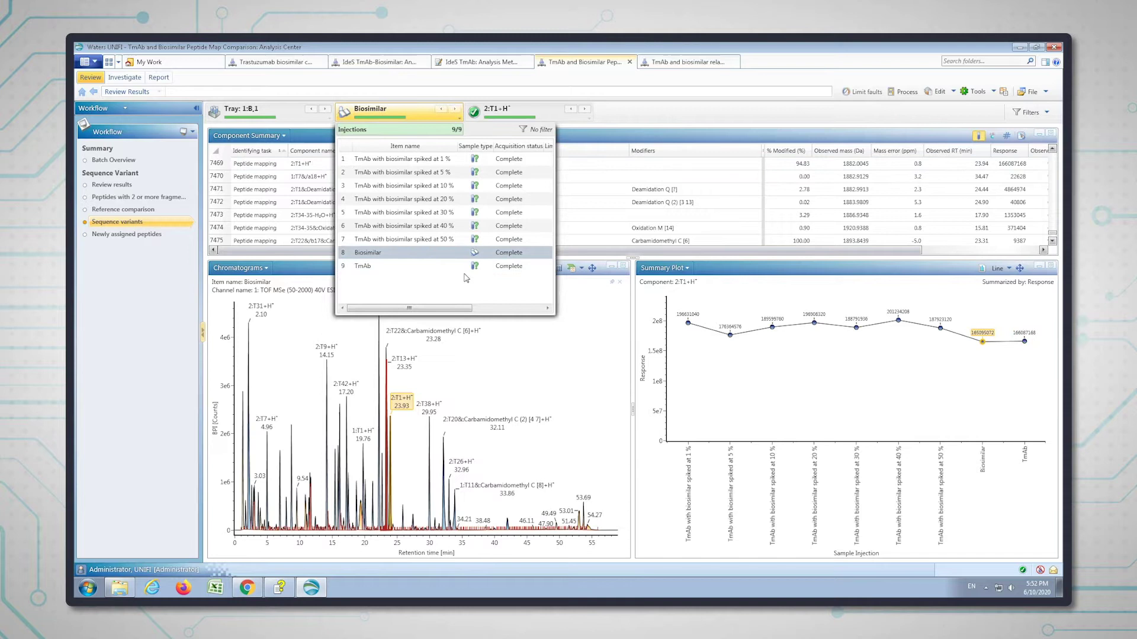
click(550, 370)
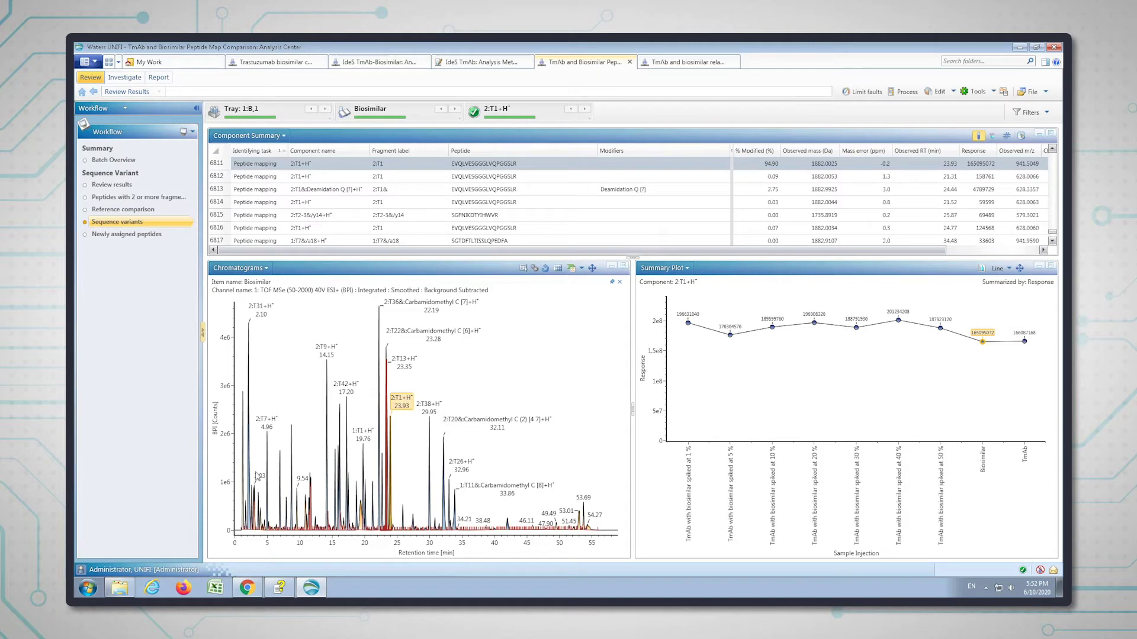
drag(255, 474, 323, 474)
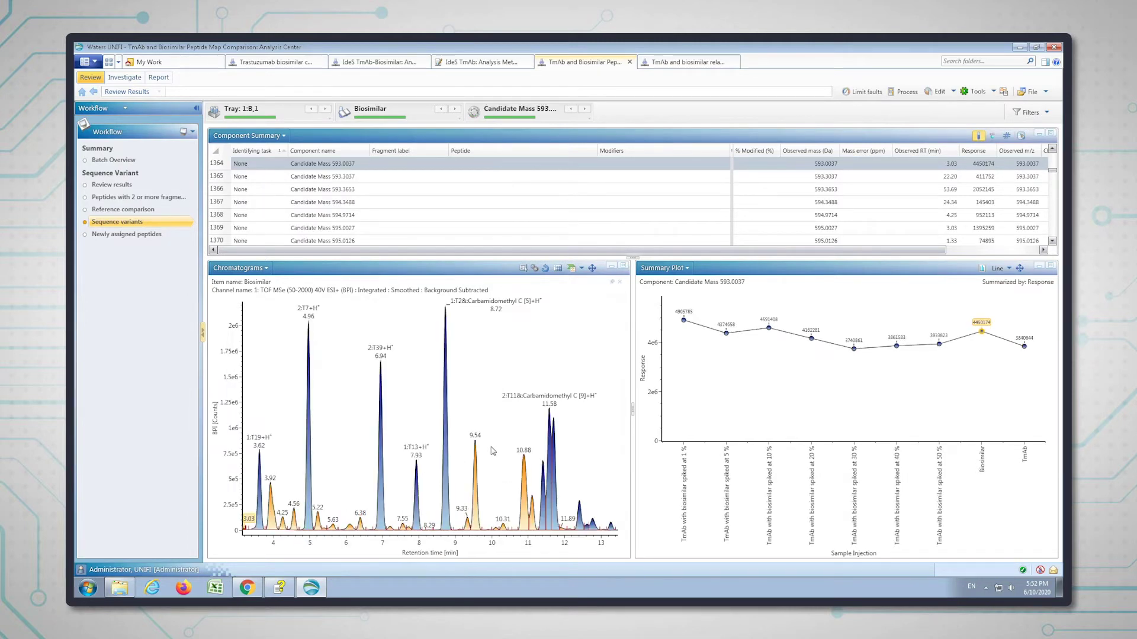
click(476, 486)
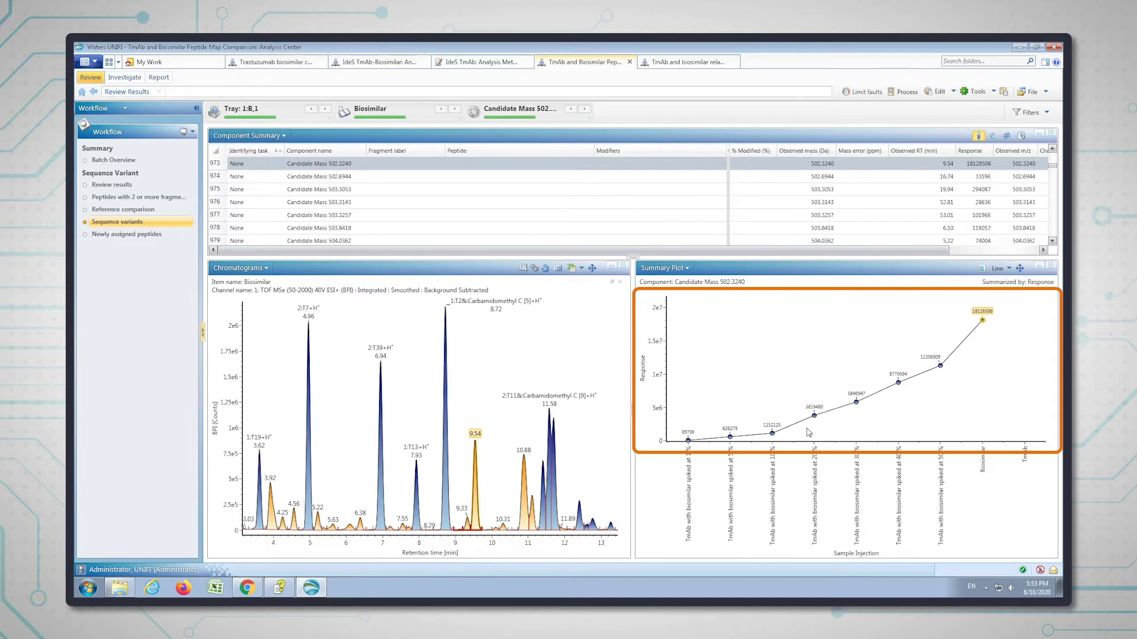
Step: Elucidate candidate mass 502.3240 to start a Sequence Variant Search
right_click(347, 164)
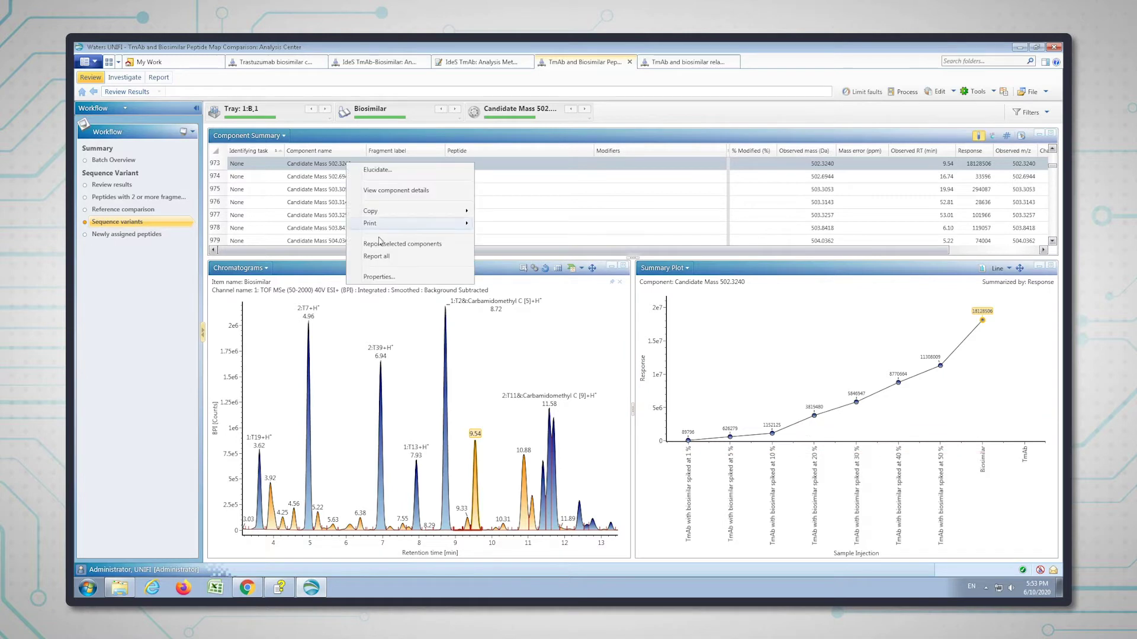
click(380, 171)
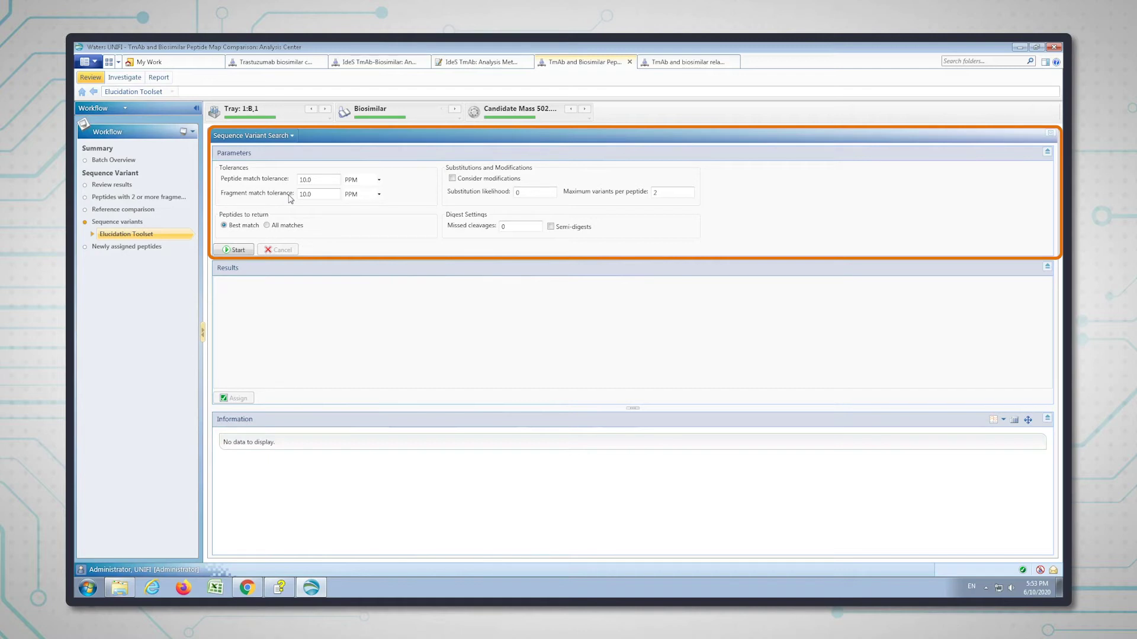
Step: Search with substitution likelihood 2 and view the Trastuzumab 1:T8 (V1I) match's fragment spectrum
click(543, 191)
key(BackSpace)
text(2)
click(234, 250)
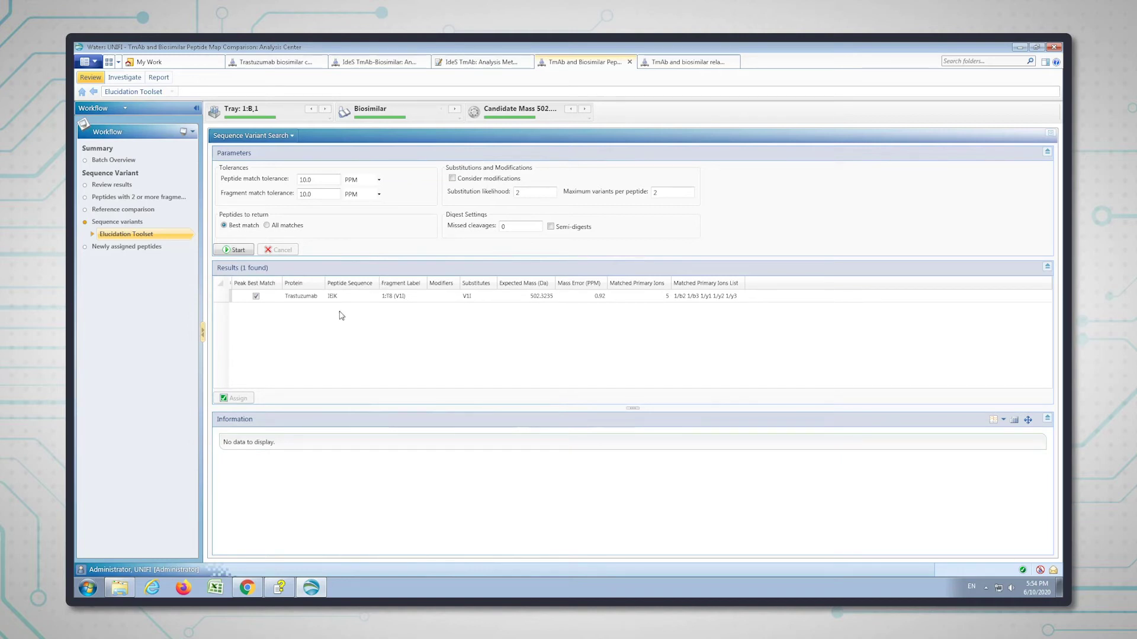
click(298, 301)
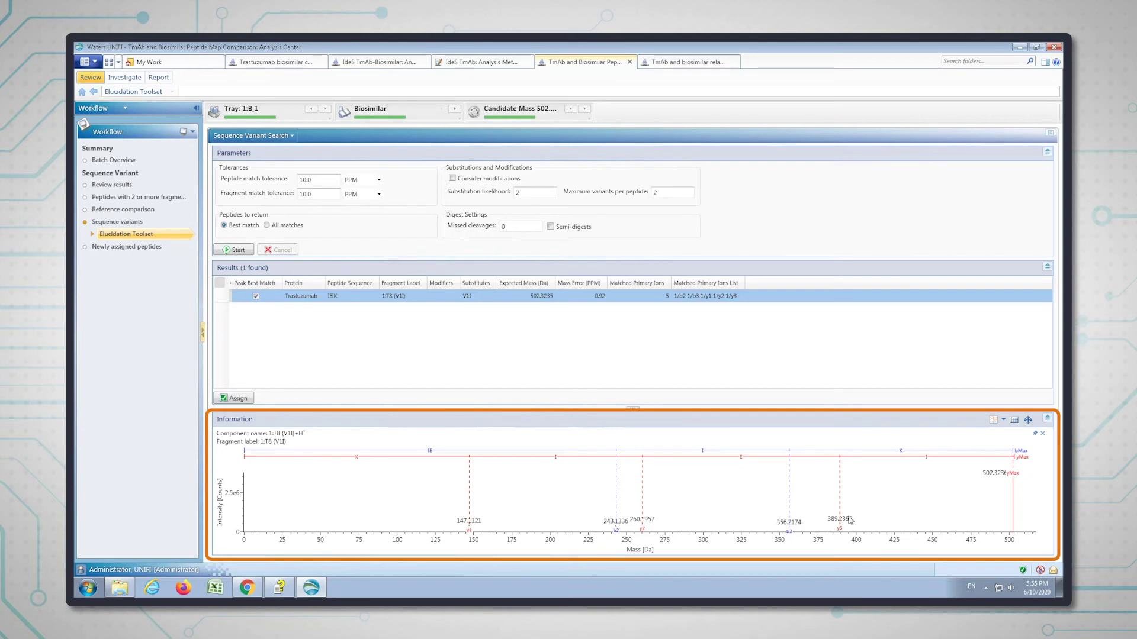
mouse_move(850, 520)
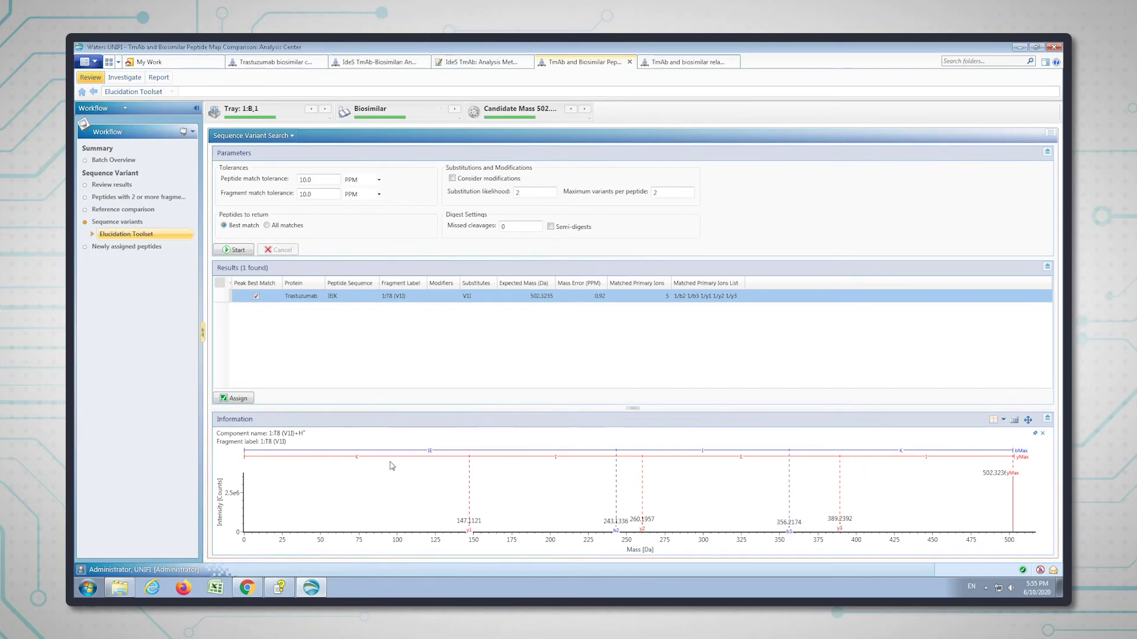
Step: Assign 1:T8 (V1I) to mass 502.3240, then elucidate the 4.56-minute candidate mass 605.3148
click(234, 399)
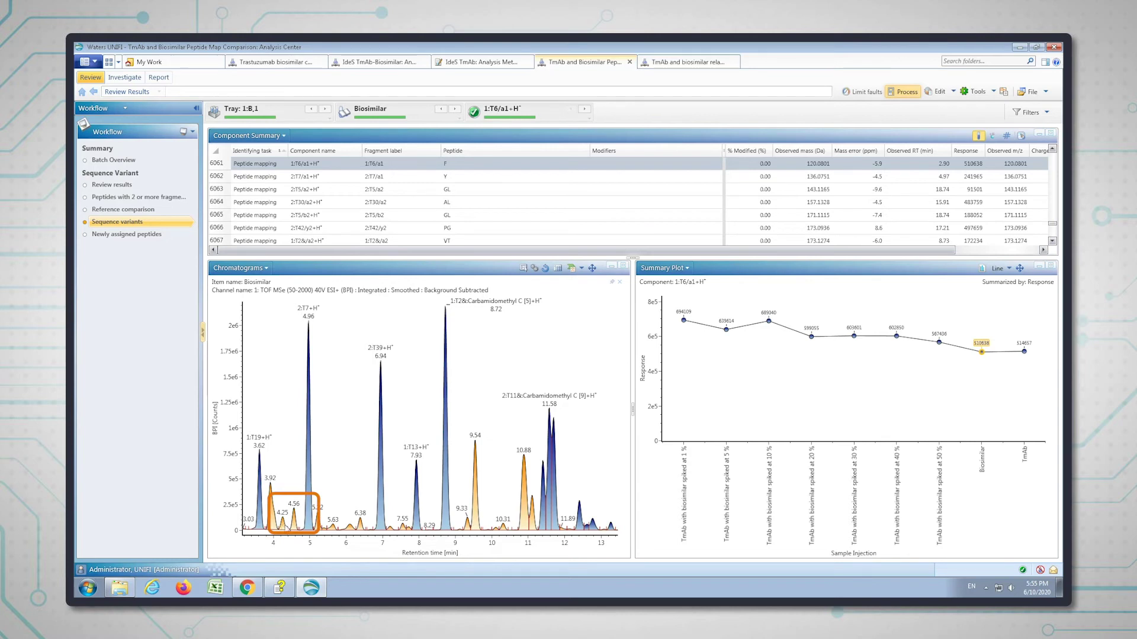
click(295, 524)
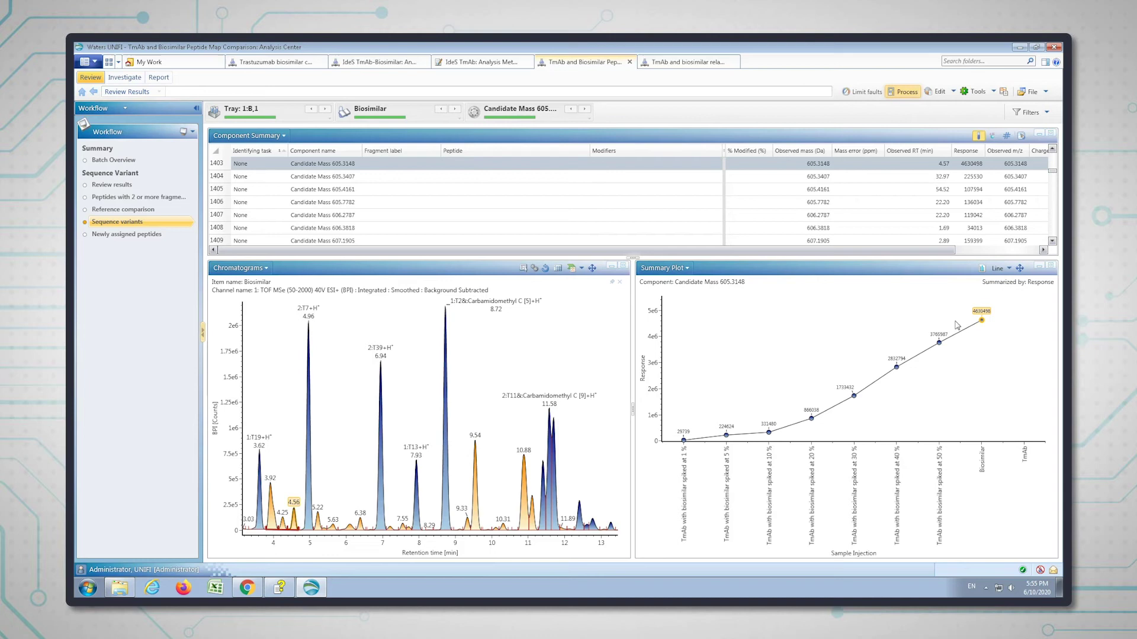
right_click(326, 166)
click(353, 174)
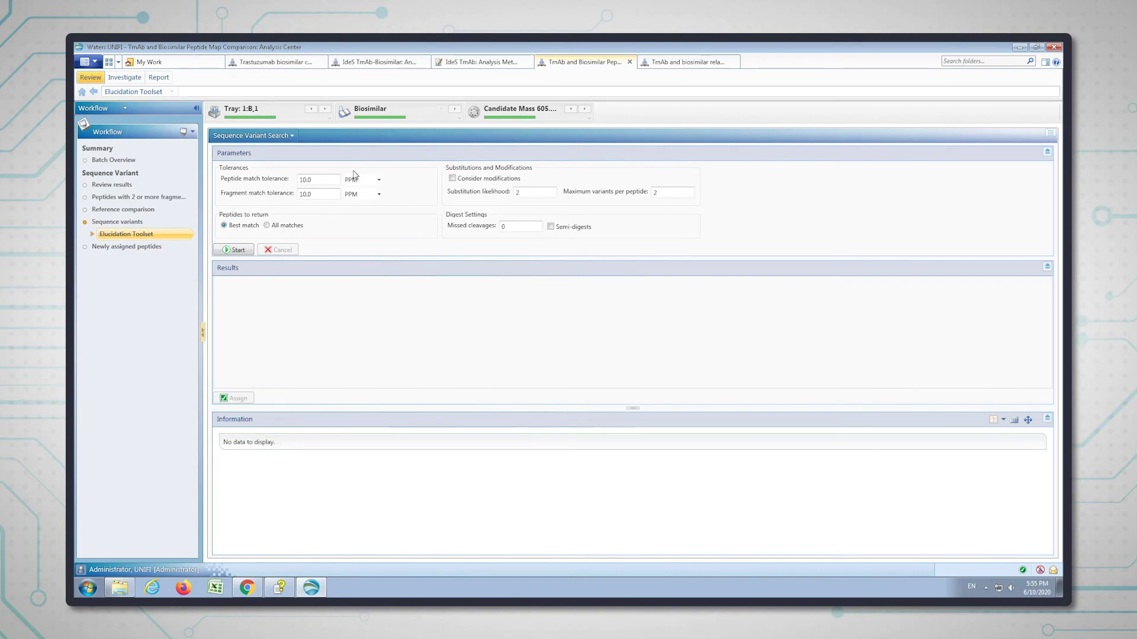
Step: Run the variant search for 605.3148, assign Trastuzumab 2:T35 (E1D, M3L), and view newly assigned peptides
click(238, 249)
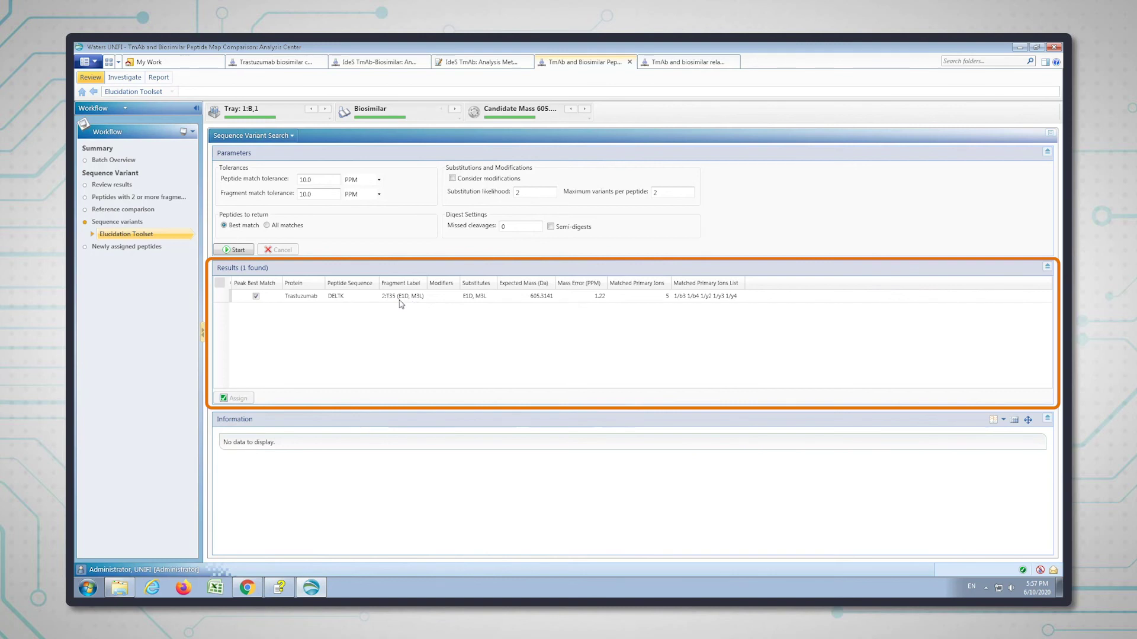
click(419, 301)
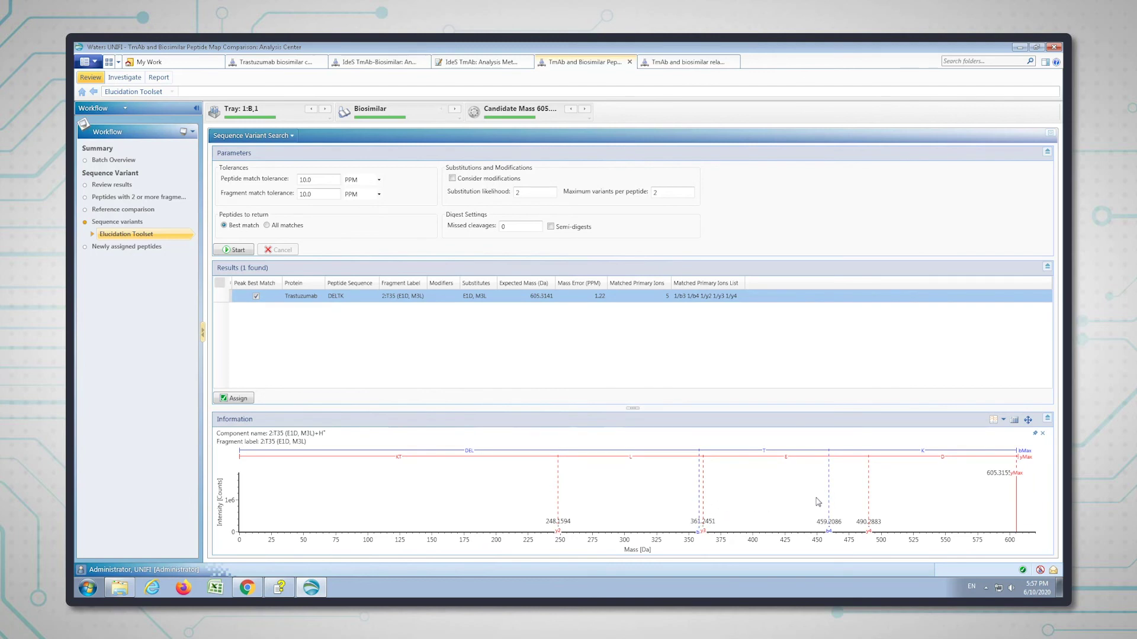
click(242, 400)
click(118, 248)
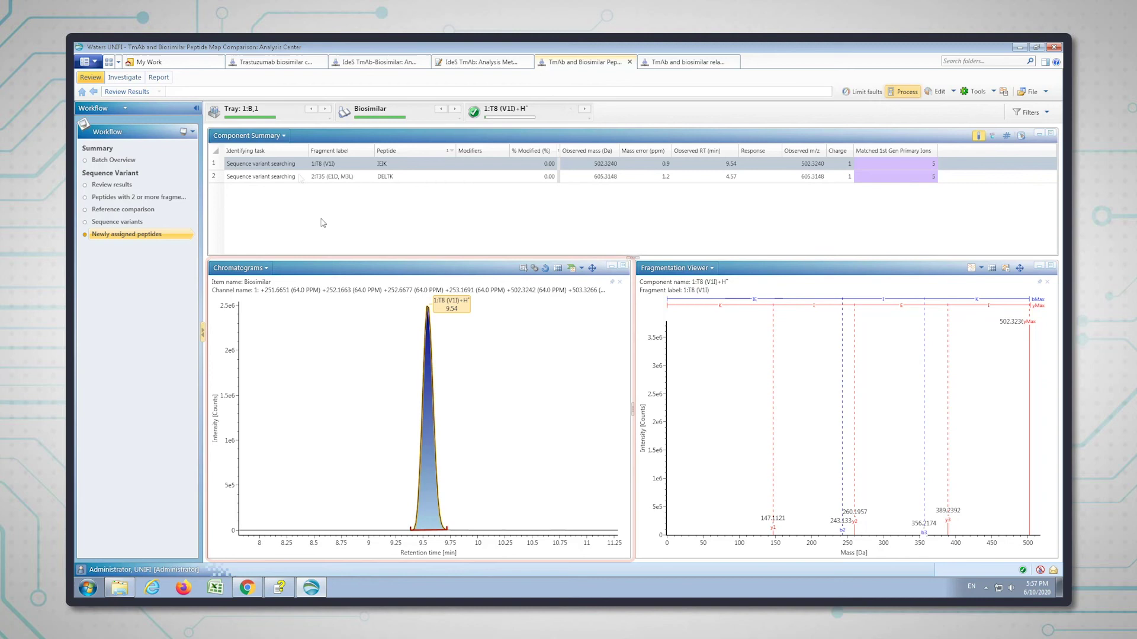
Step: Switch the Chromatograms panel to the Trastuzumab coverage map view
click(261, 268)
click(250, 291)
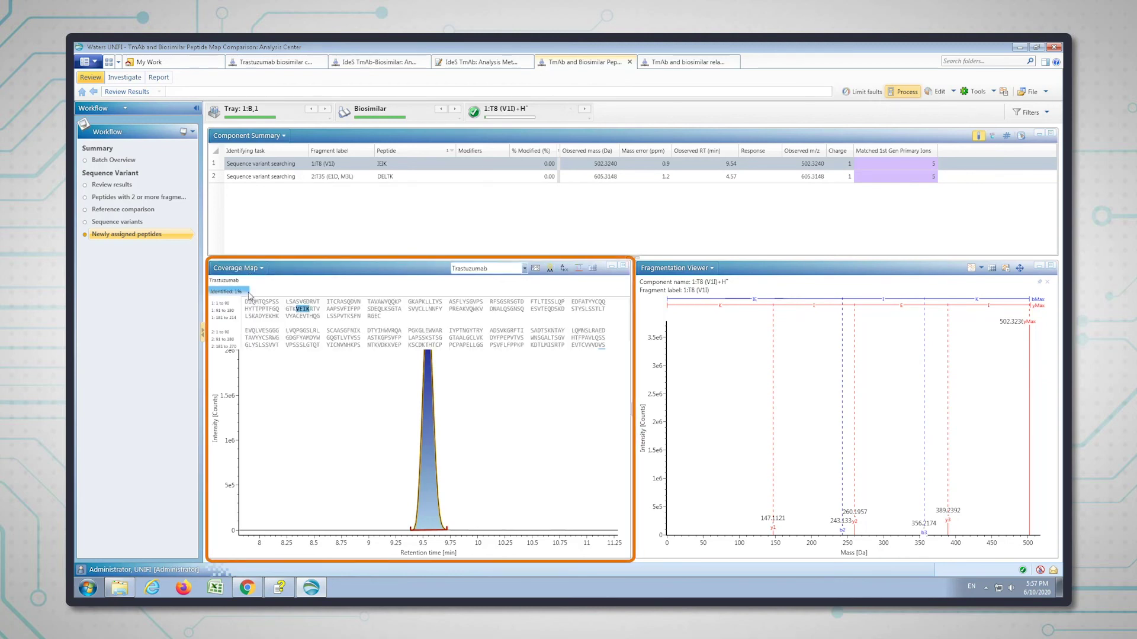